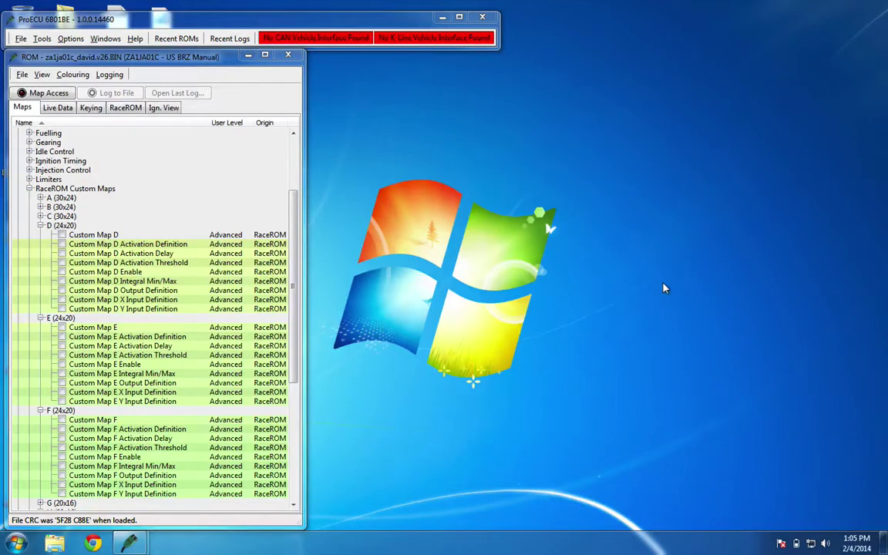
Step: Inspect the Custom Map D table, including the 5087.0 column reaching 100.00 at row 5.000
double_click(54, 235)
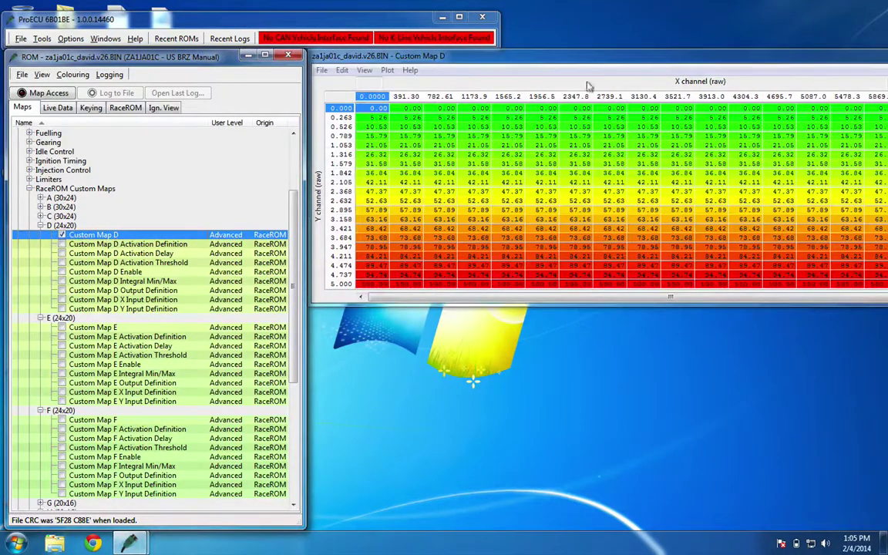
drag(623, 58, 325, 123)
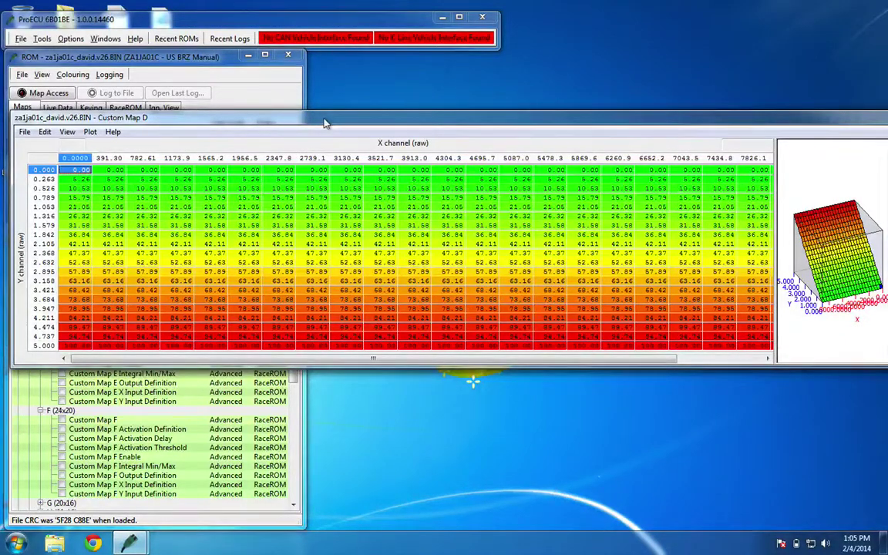
click(312, 158)
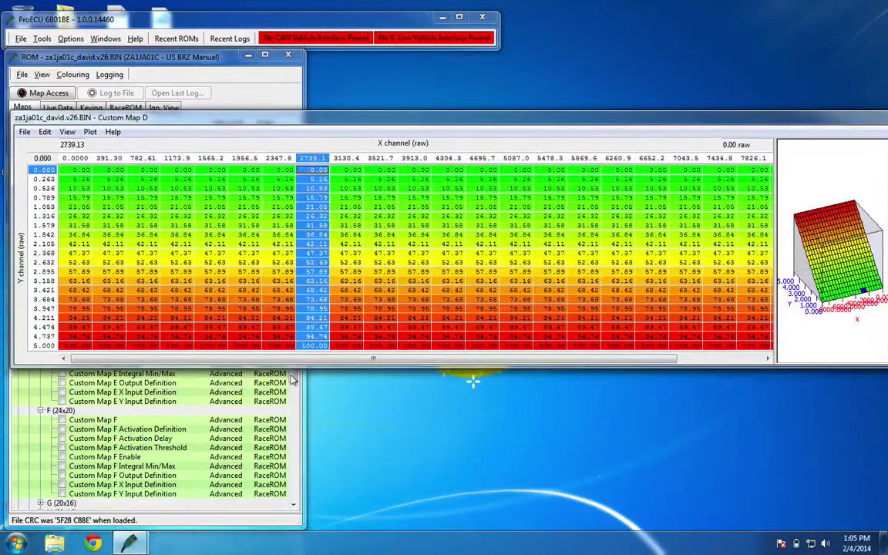
click(516, 309)
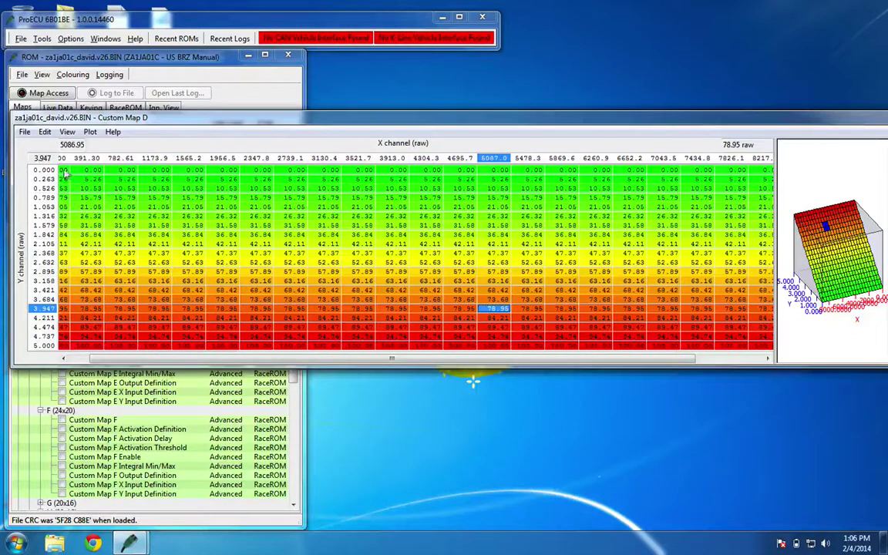
key(ctrl+Up)
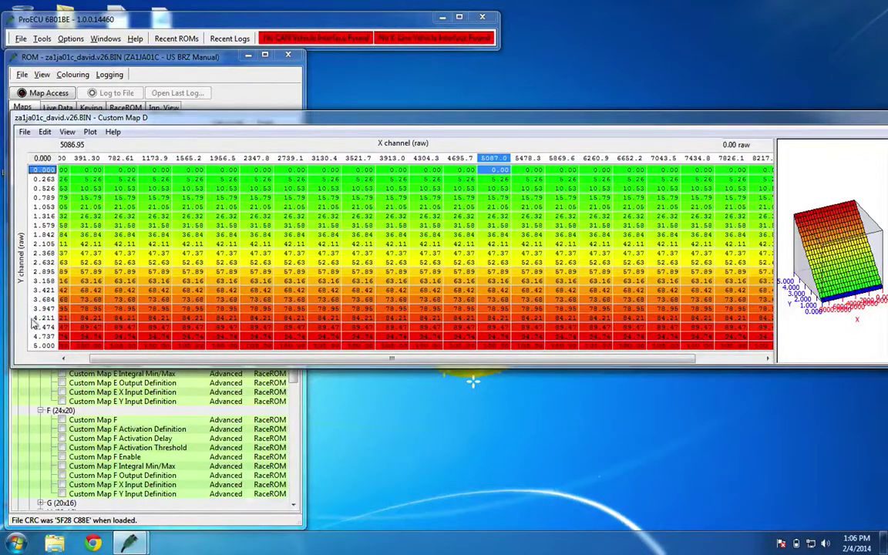
key(ctrl+Down)
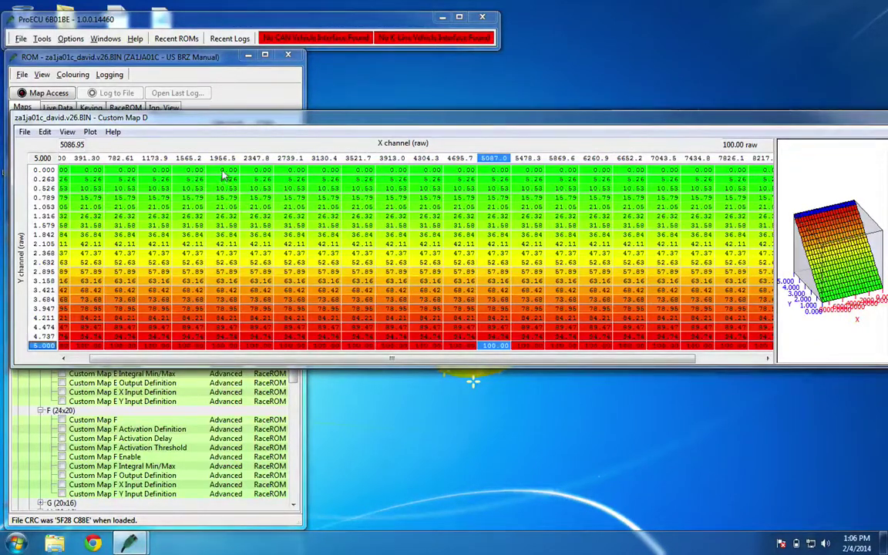
drag(224, 173, 238, 351)
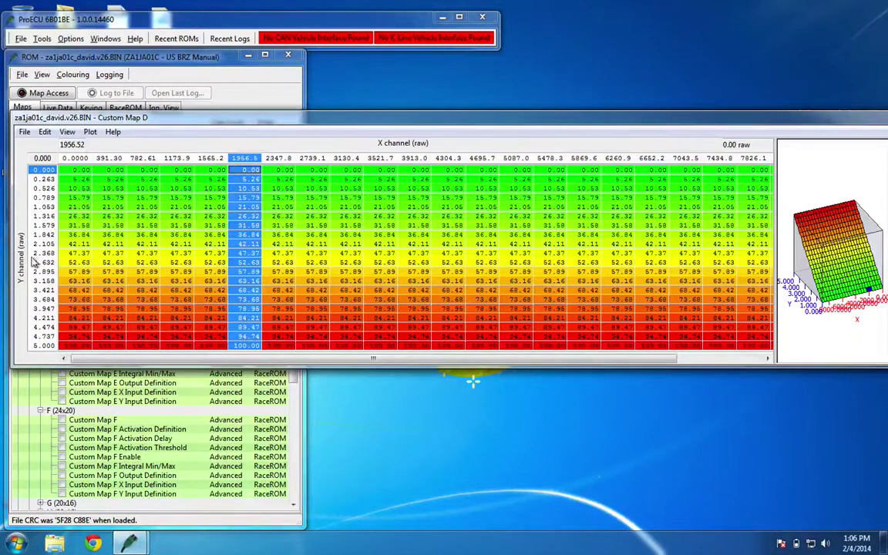
drag(850, 124, 831, 126)
click(875, 121)
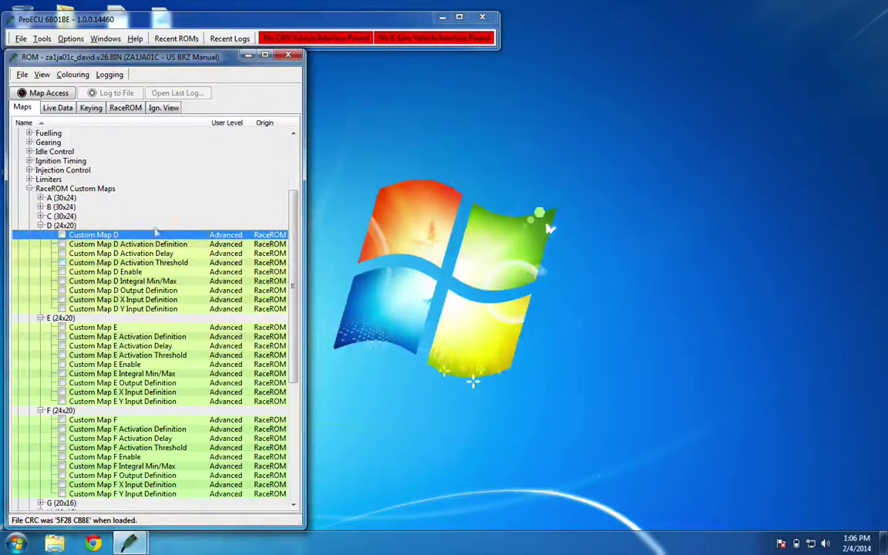
Step: Review Custom Map D's activation definition, activation delay, threshold and enable options
double_click(56, 245)
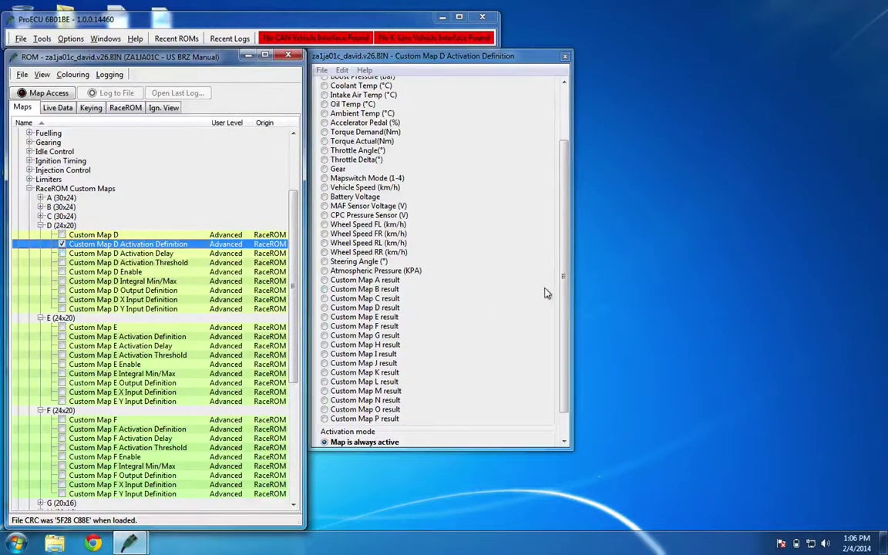
click(541, 219)
scroll(543, 208, up, 3)
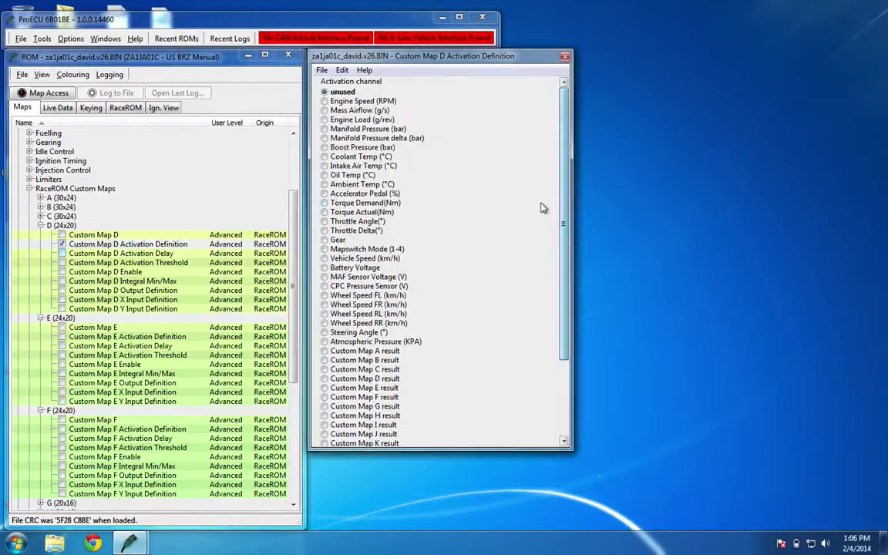
click(565, 56)
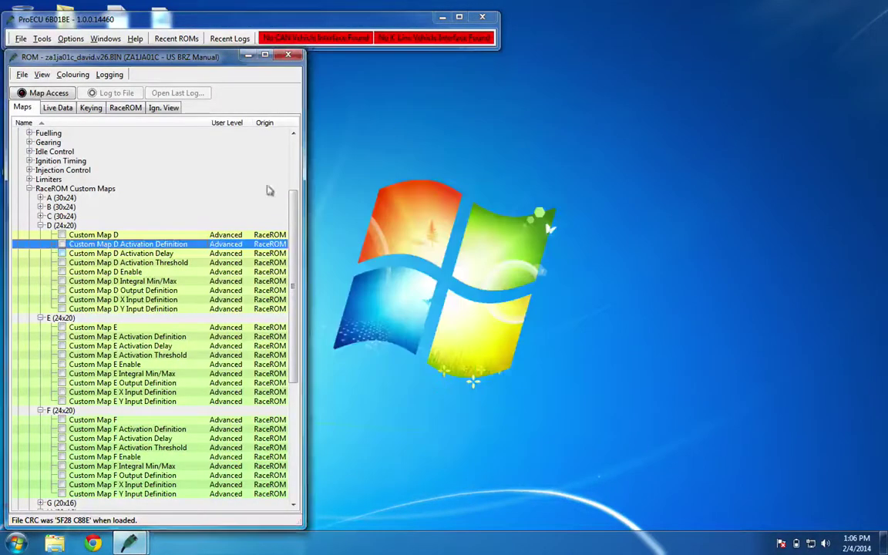
click(56, 254)
click(54, 263)
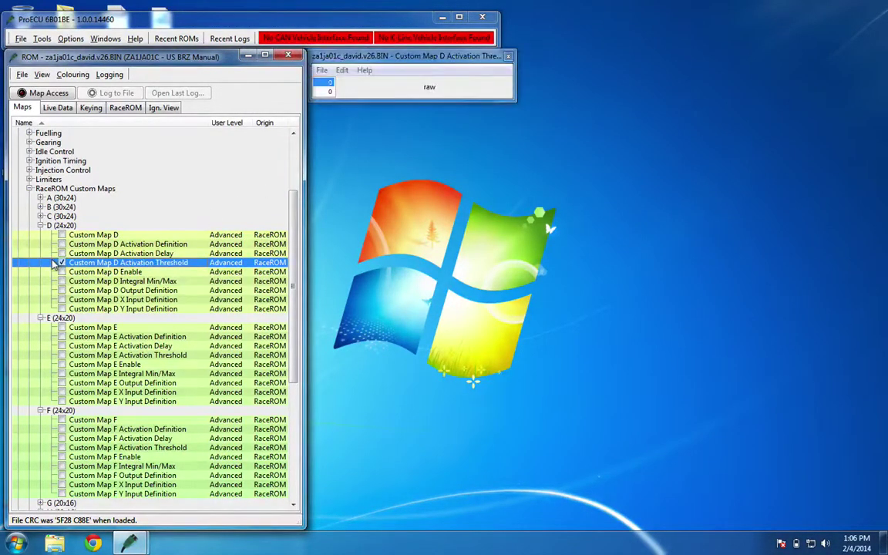
click(55, 272)
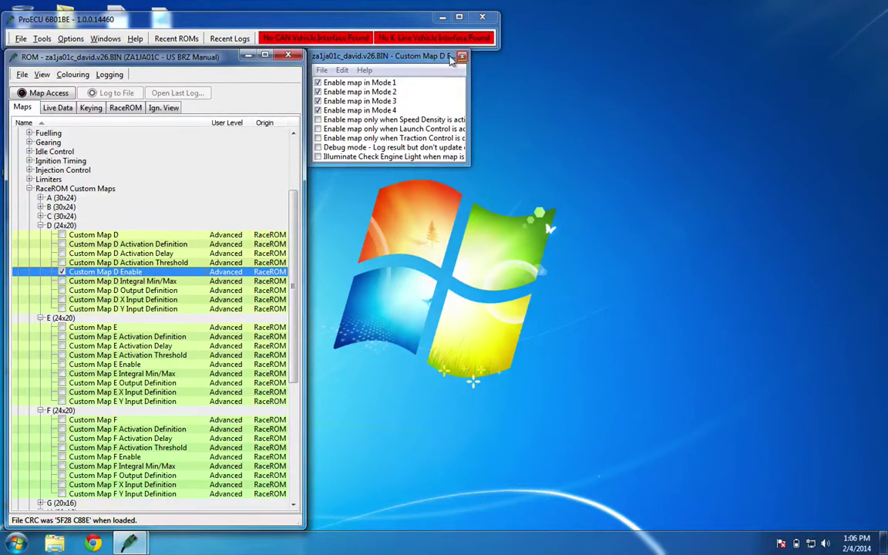
key(Escape)
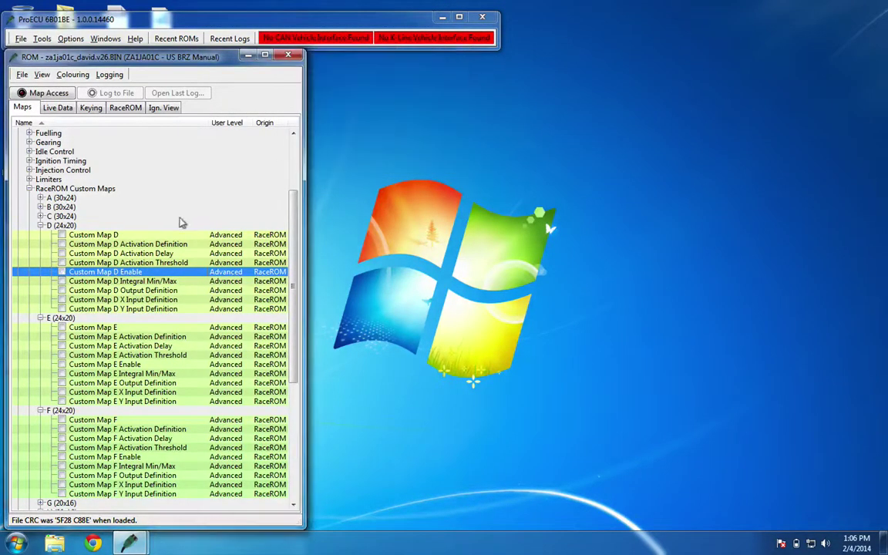
Step: Check Custom Map D's output definition and its X and Y input definitions
double_click(59, 291)
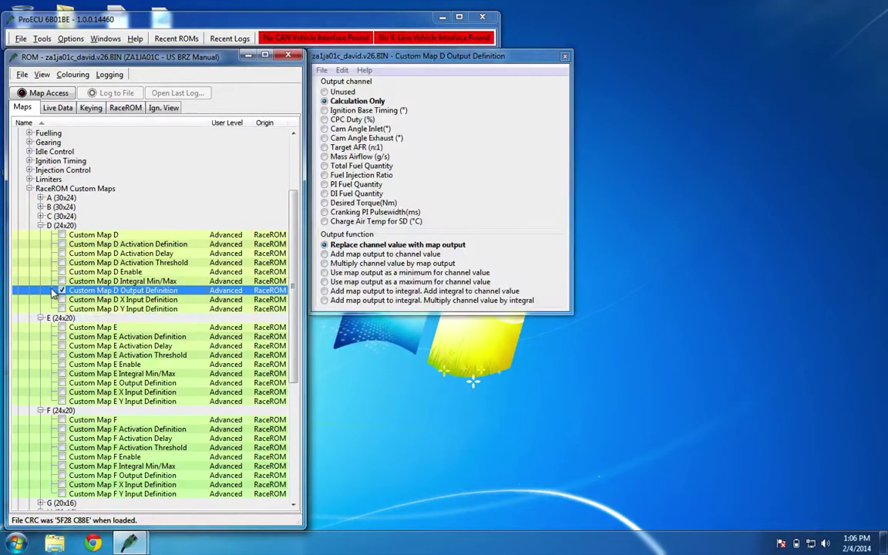
click(564, 57)
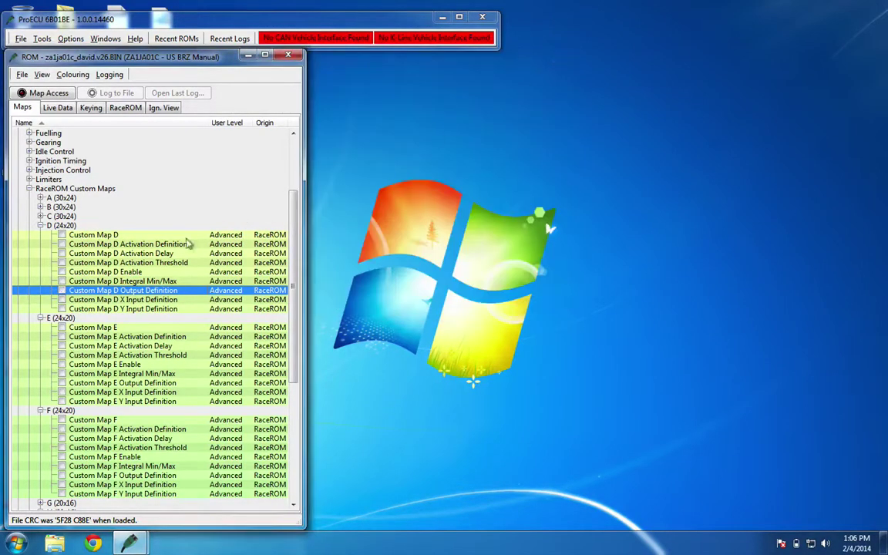
click(59, 299)
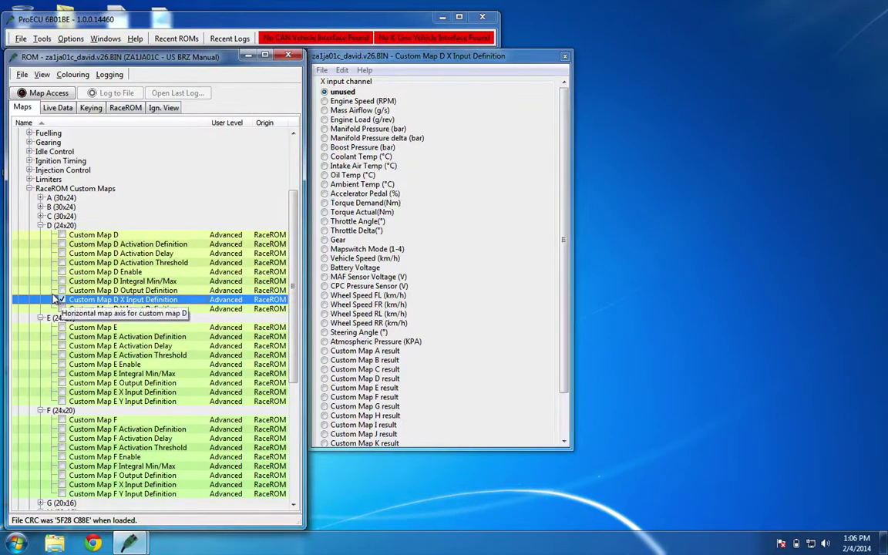
click(59, 300)
click(60, 309)
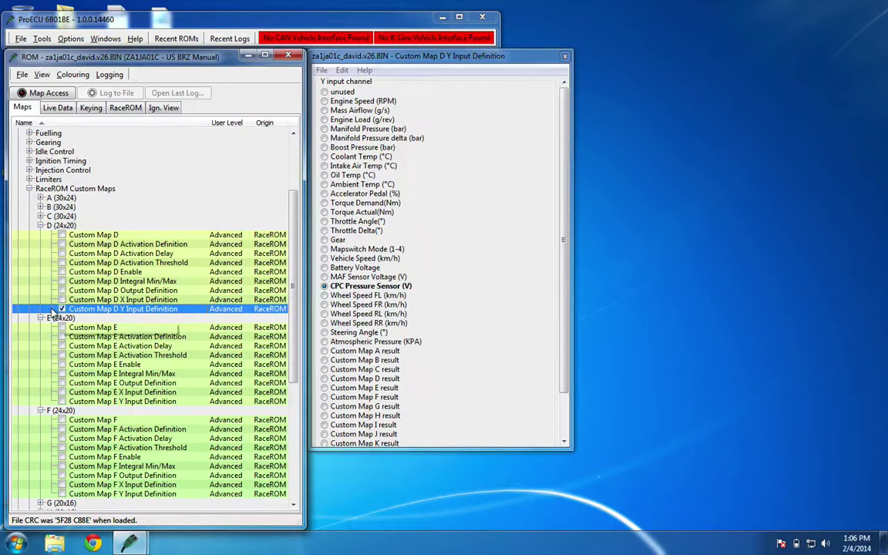
click(562, 57)
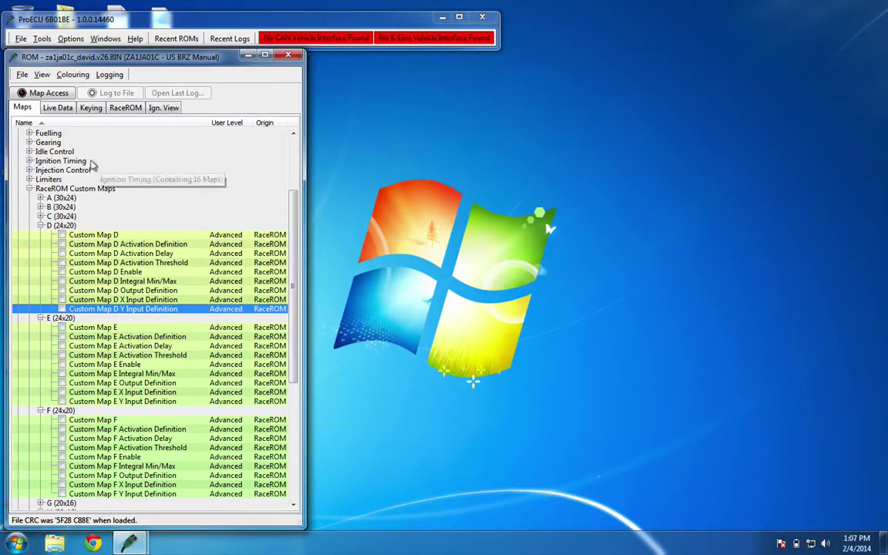
Step: Inspect the Custom Map E table's breakpoints, the 1.06 cell and the 10 column
click(61, 328)
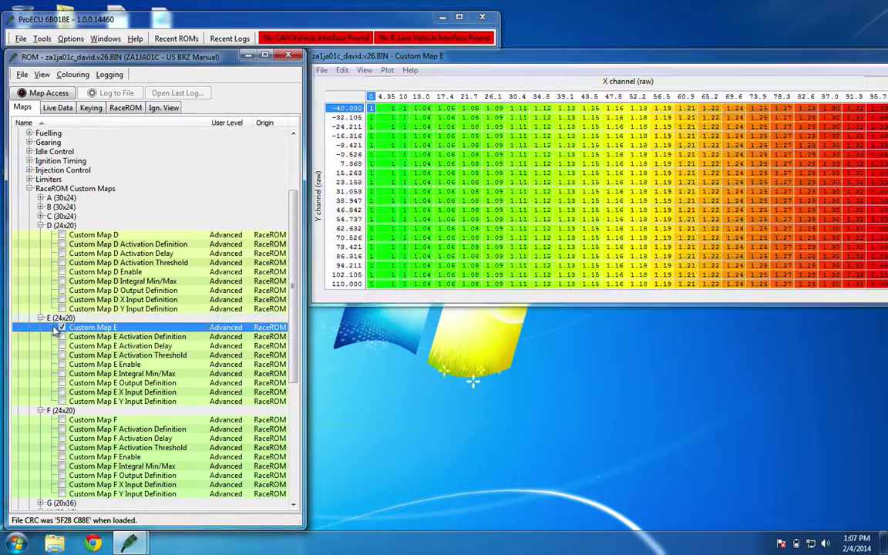
drag(731, 57, 494, 115)
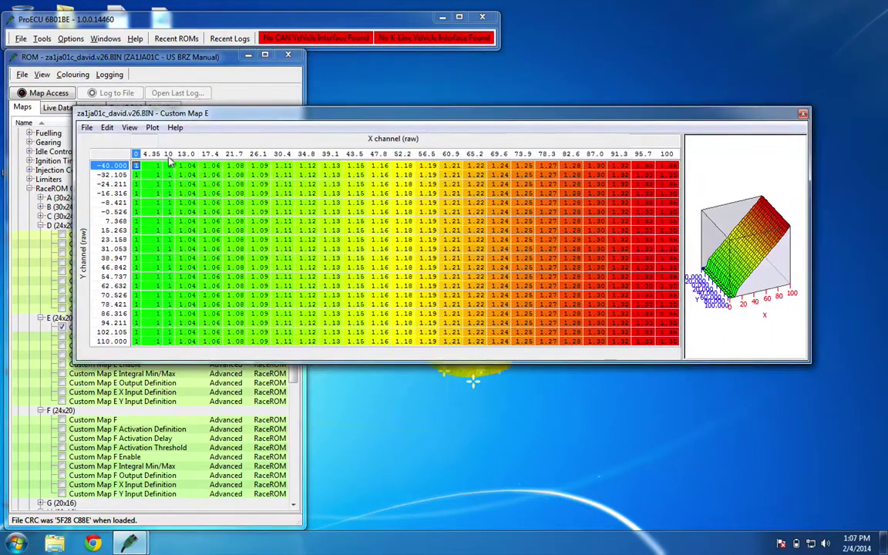
drag(136, 153, 667, 156)
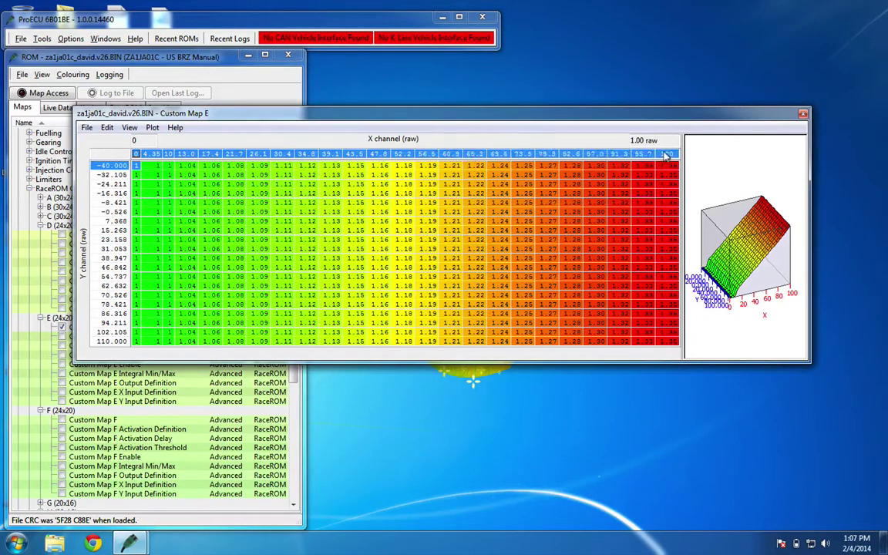
click(100, 167)
drag(100, 171, 99, 316)
click(210, 257)
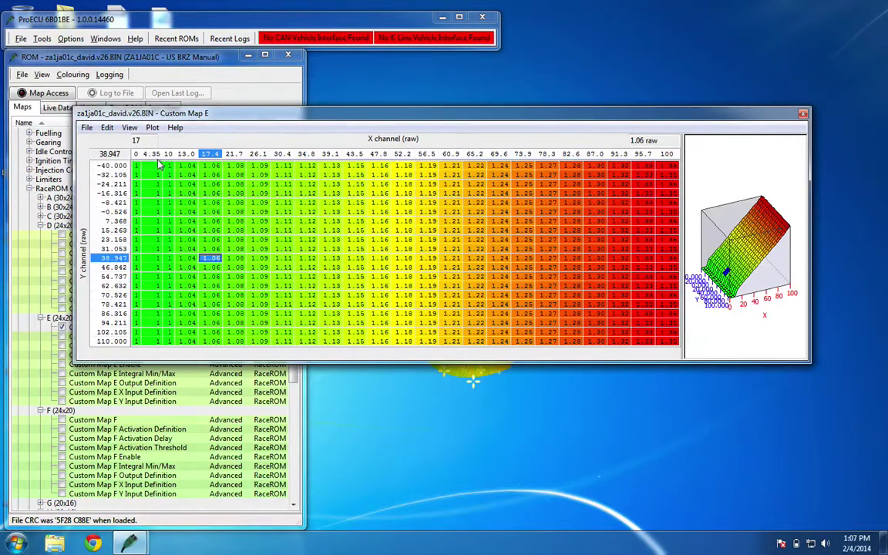
drag(167, 165, 162, 344)
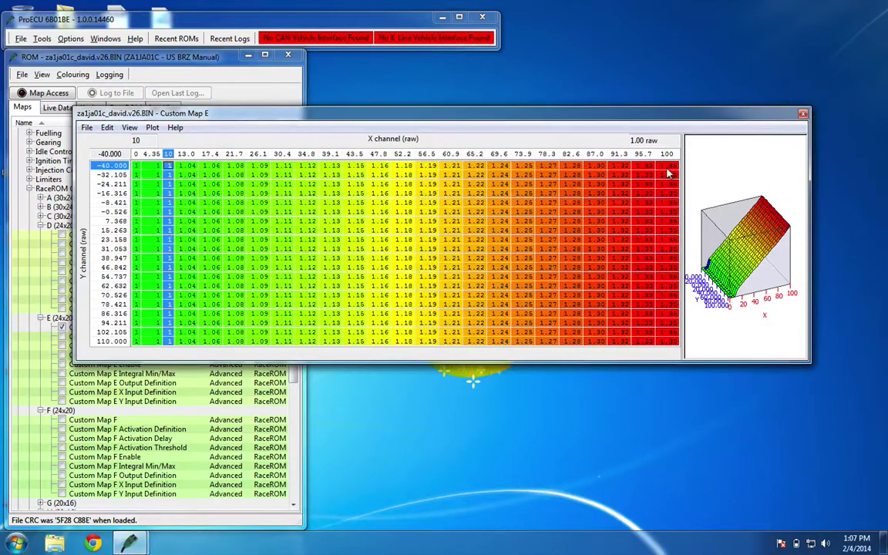
drag(565, 115, 571, 108)
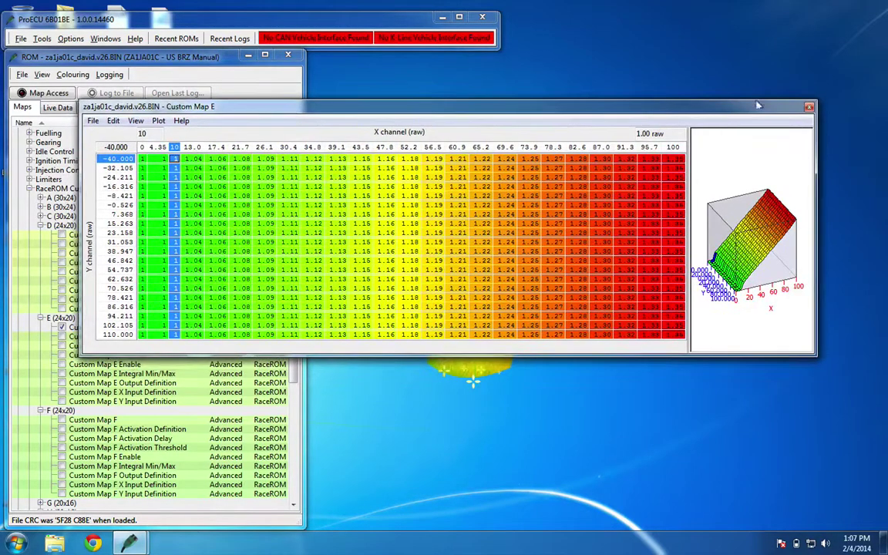
click(808, 108)
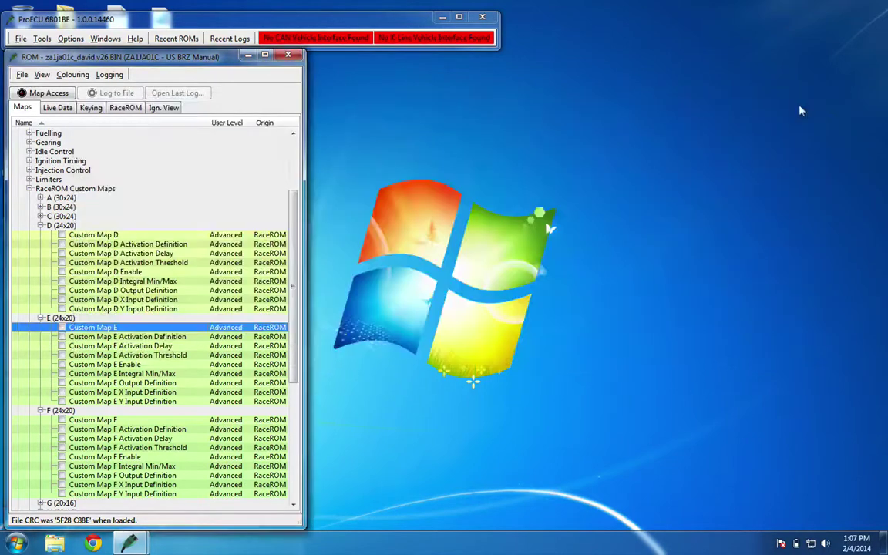
Step: Glance at Custom Map E's activation definition and enable options
click(56, 340)
click(57, 338)
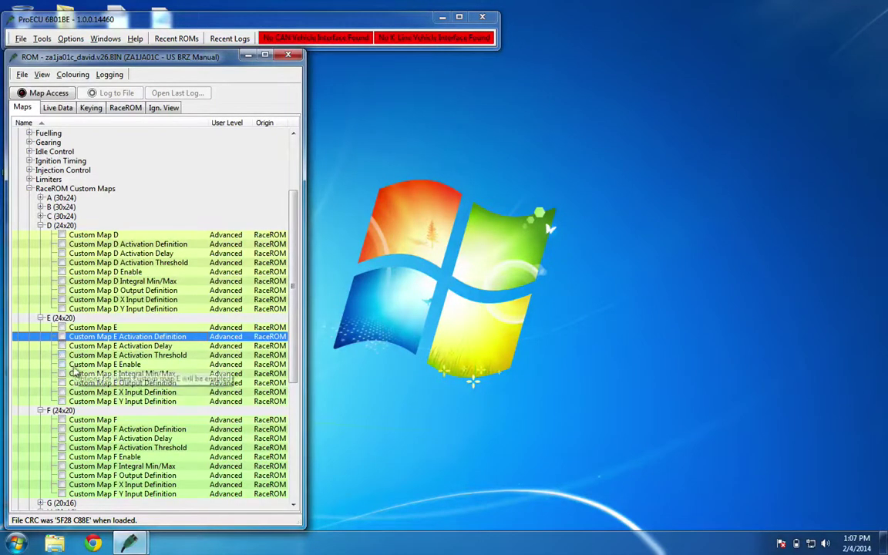
click(58, 366)
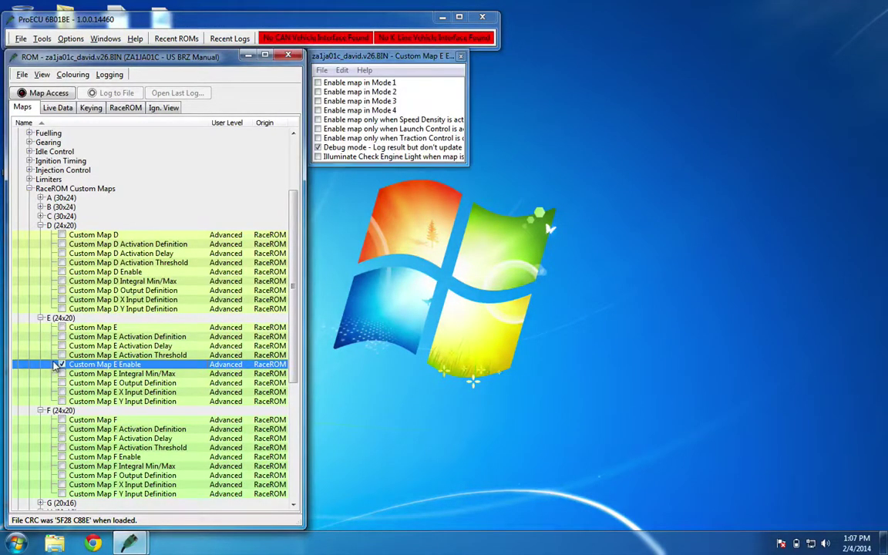
click(57, 365)
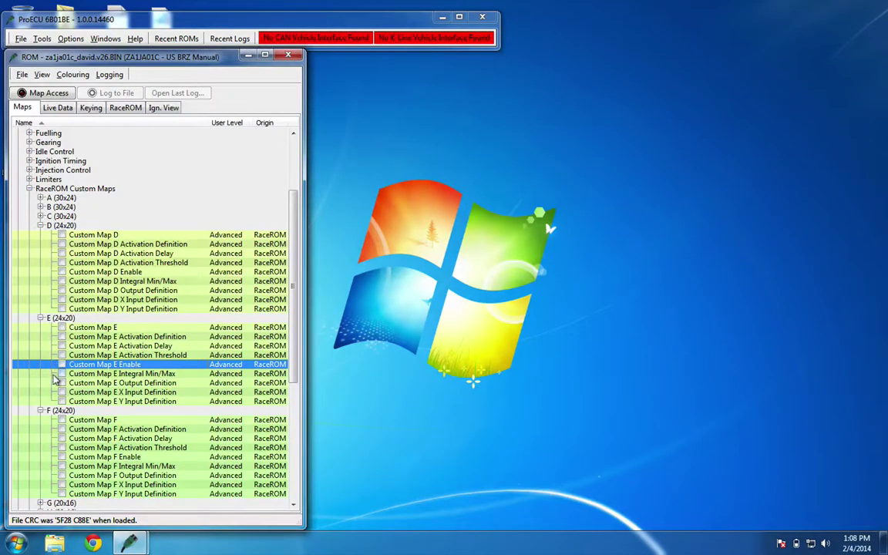
Step: Check Custom Map E's output definition and its axis inputs: Custom Map D result and Coolant Temp
click(62, 382)
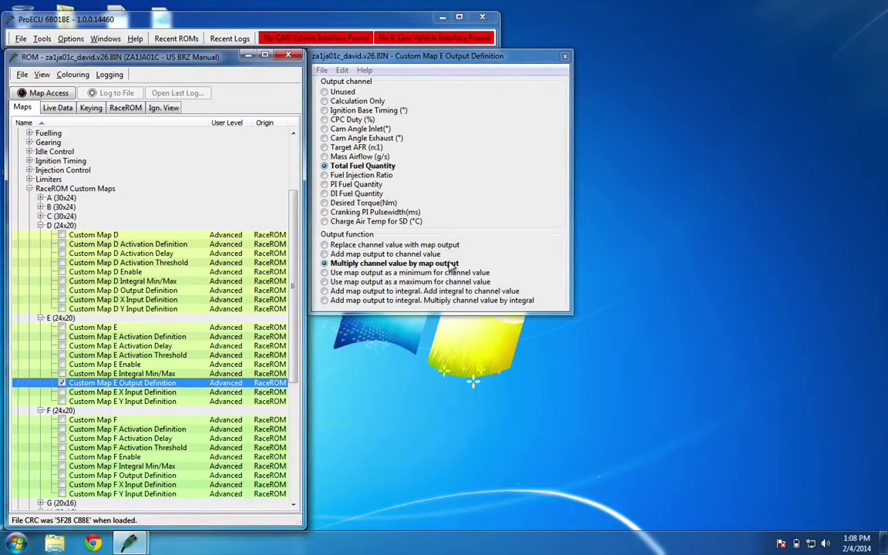
click(565, 55)
click(58, 392)
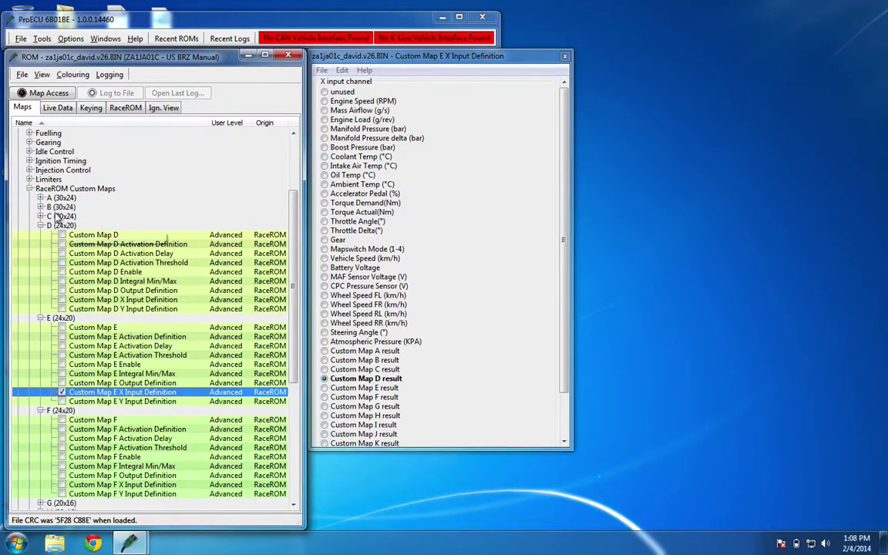
click(61, 401)
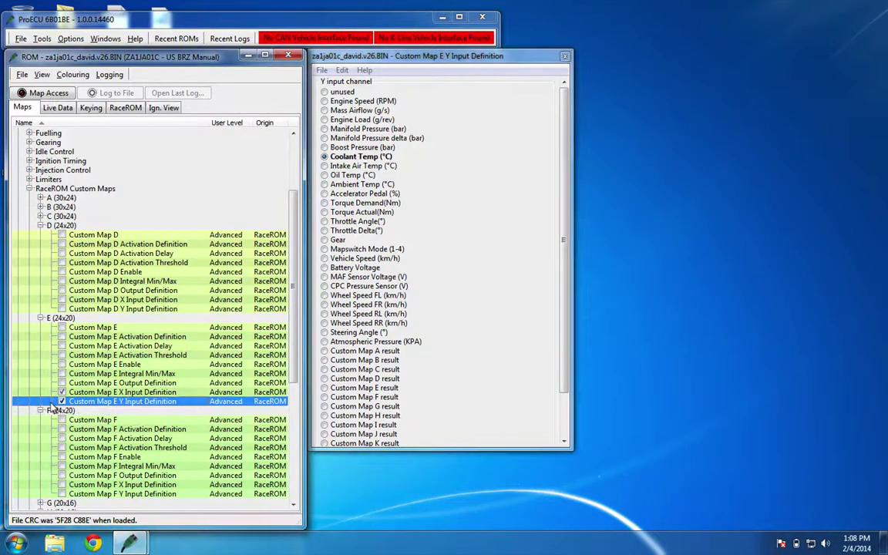
click(564, 57)
click(564, 57)
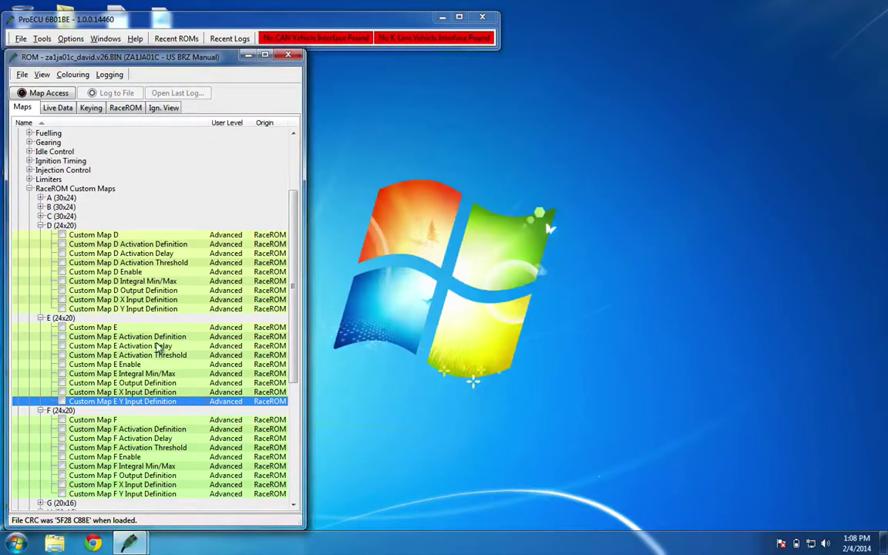
Step: Read Custom Map E's multipliers in the 82.6 column and the 10–87.0 cell block
click(61, 328)
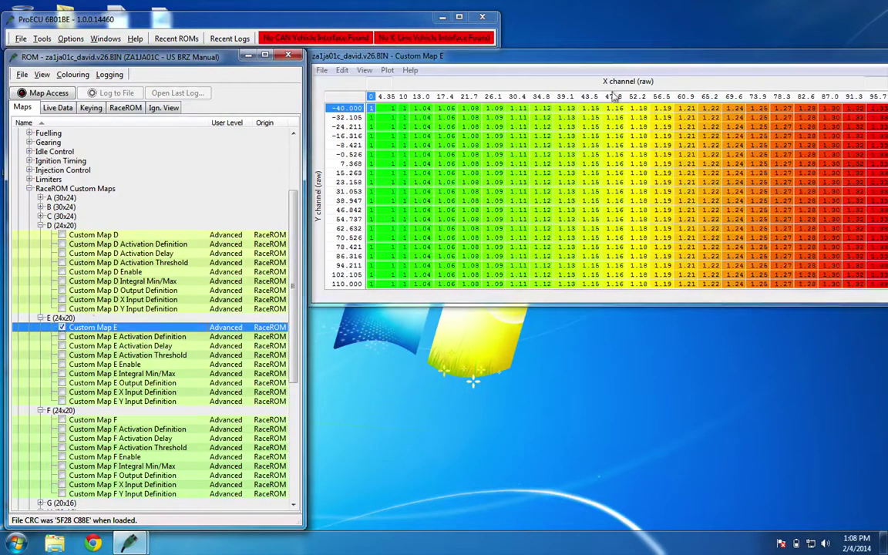
drag(698, 59, 478, 112)
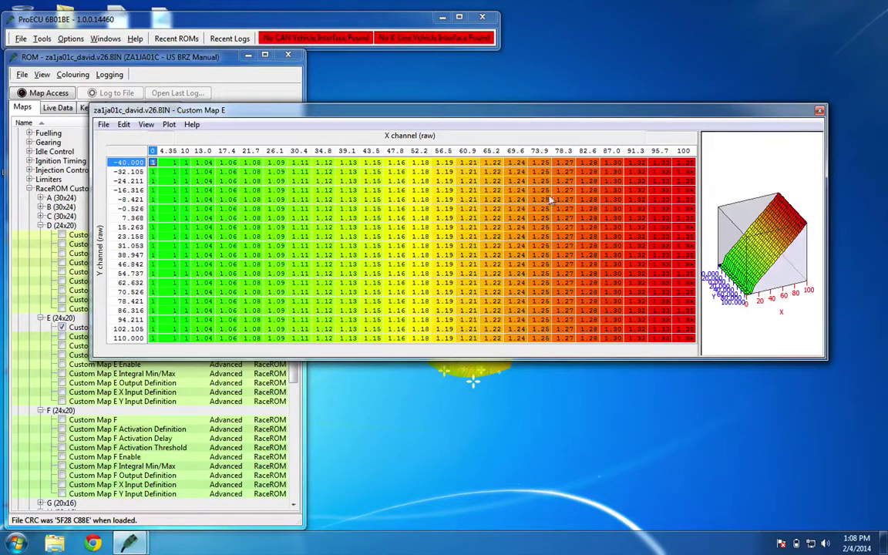
drag(588, 163, 586, 338)
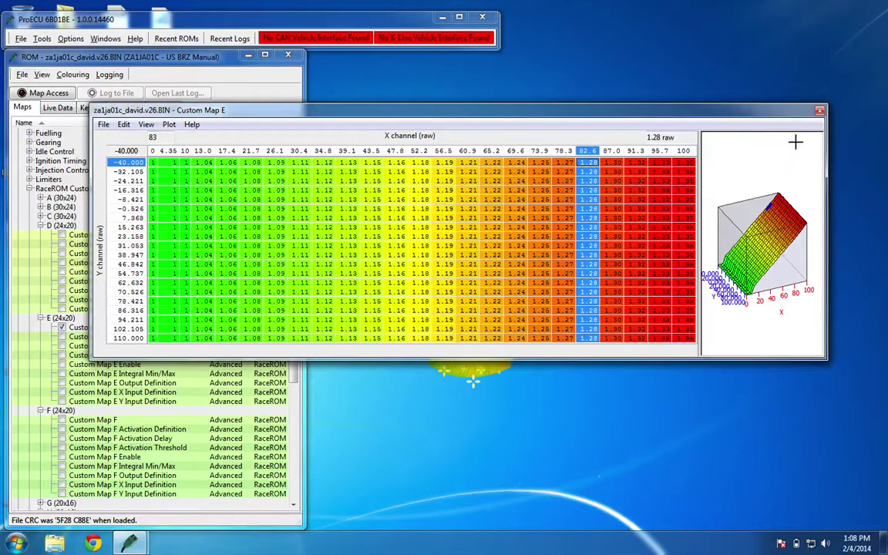
click(612, 218)
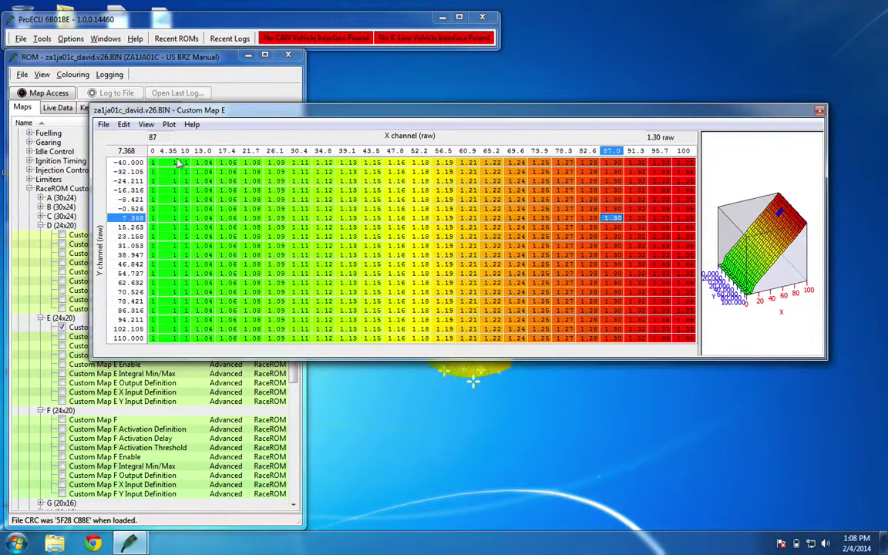
drag(177, 164, 602, 344)
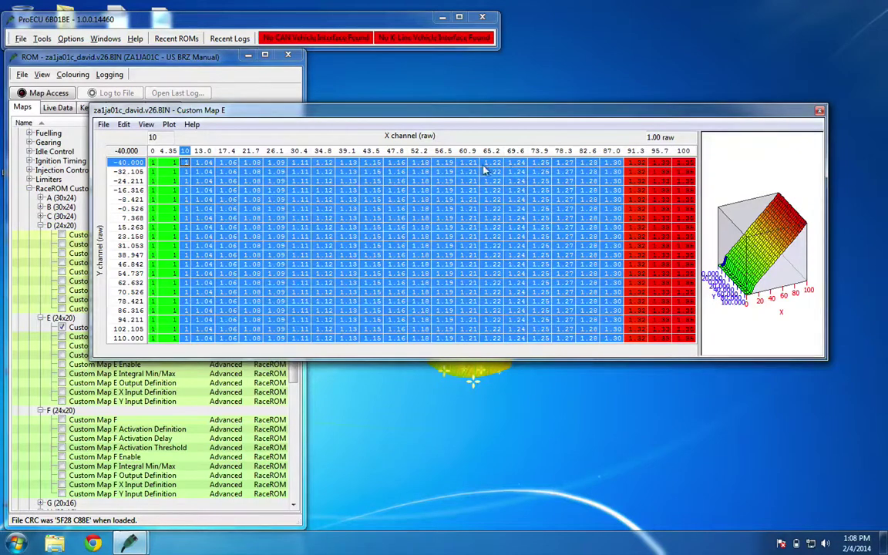
click(816, 112)
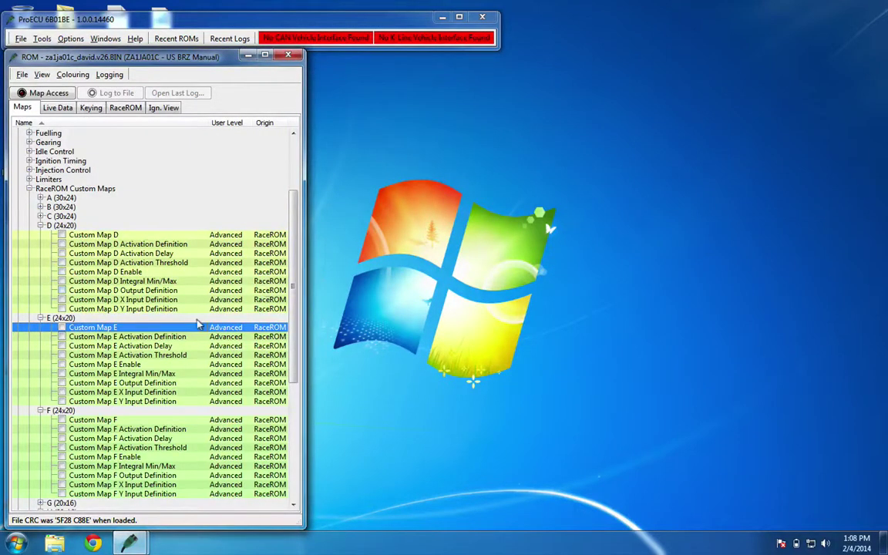
scroll(266, 339, down, 5)
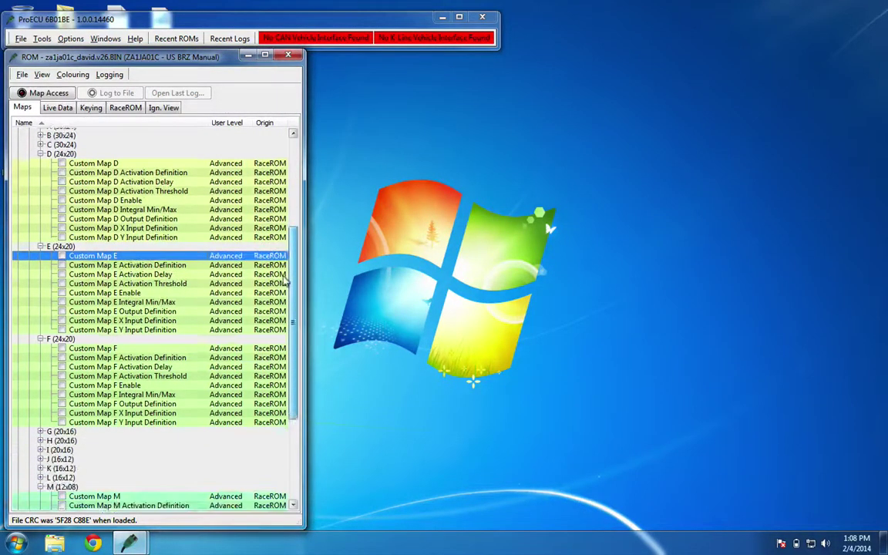
click(60, 276)
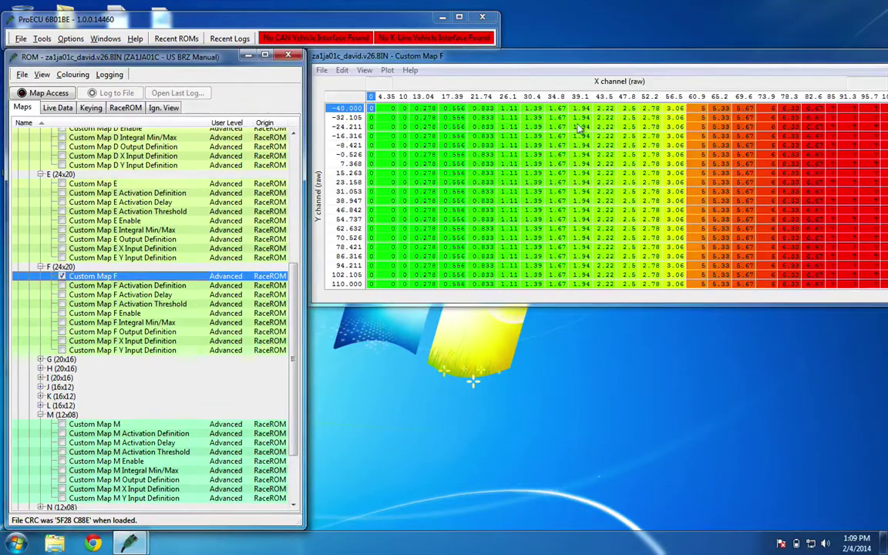
drag(678, 62, 443, 115)
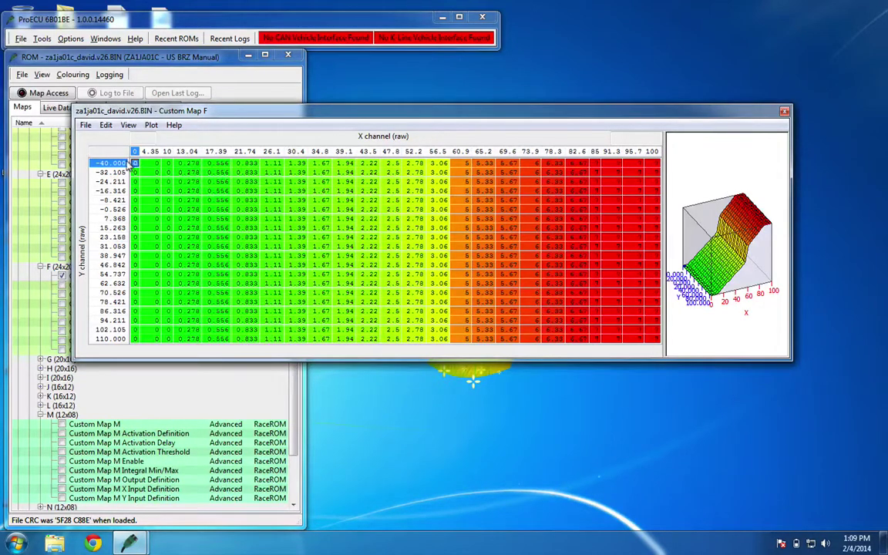
drag(157, 167, 157, 342)
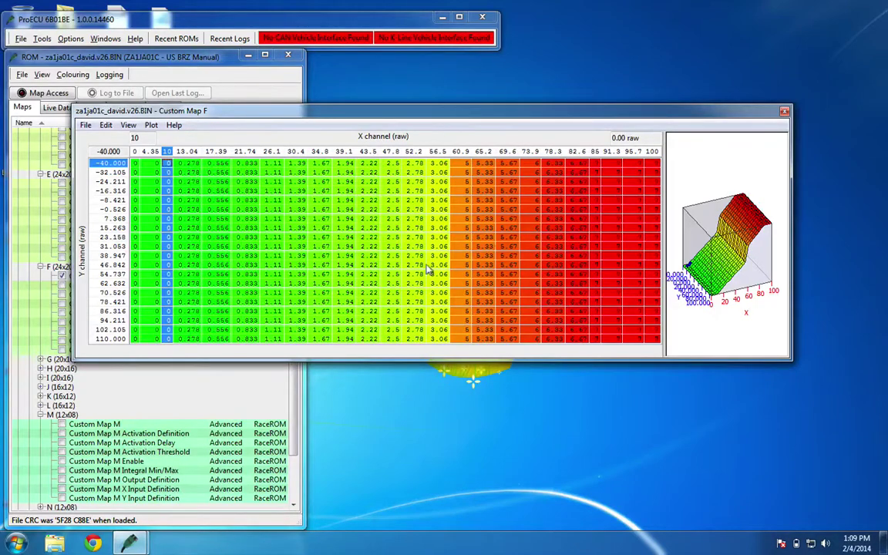
drag(595, 163, 591, 361)
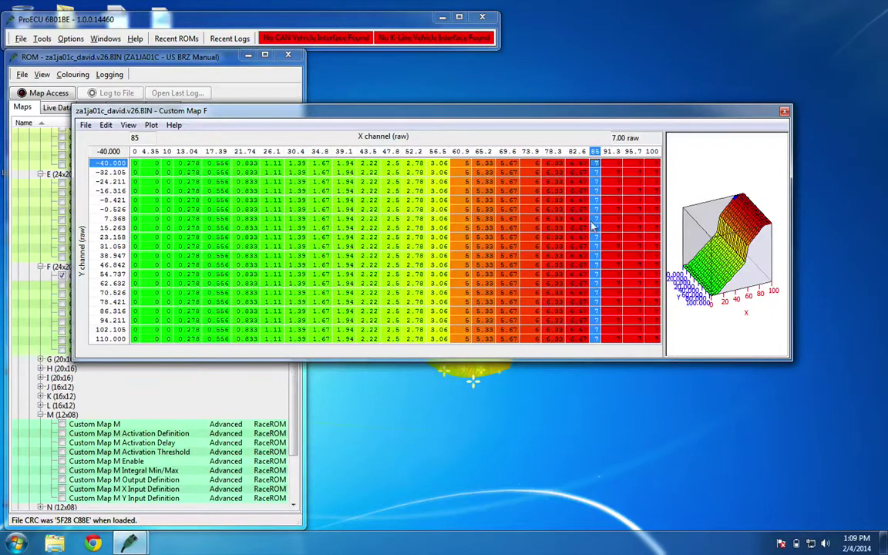
click(532, 209)
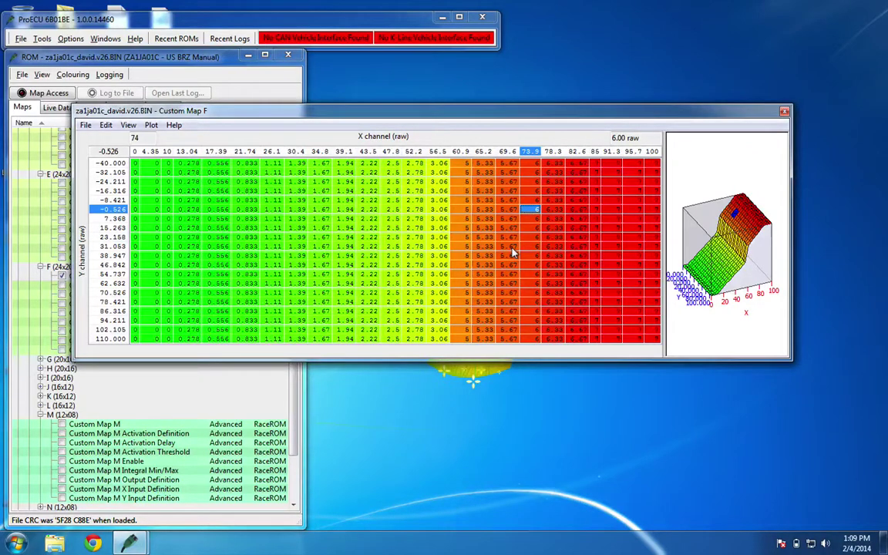
drag(109, 162, 110, 348)
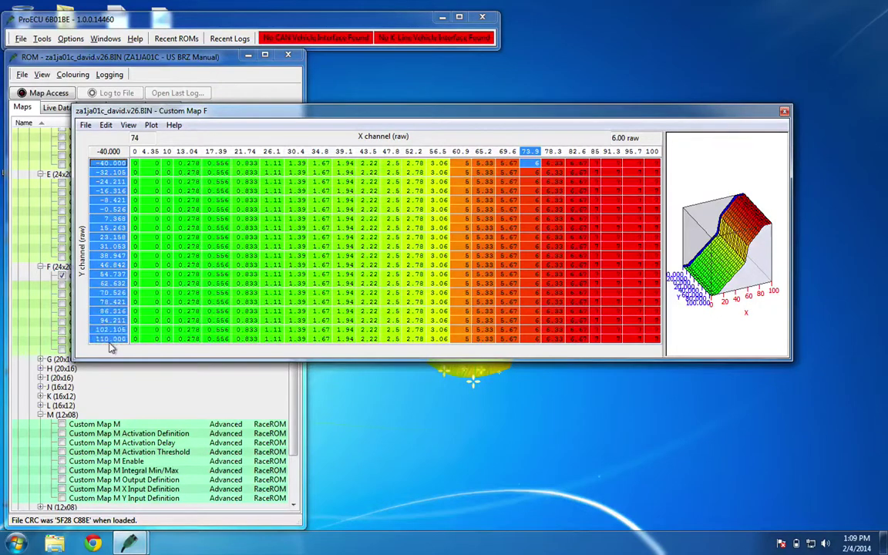
click(344, 227)
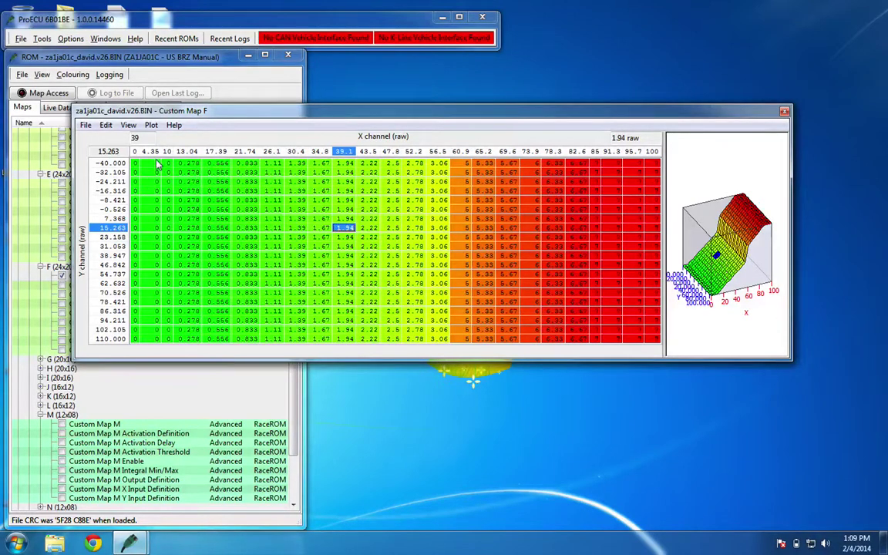
drag(162, 164, 158, 335)
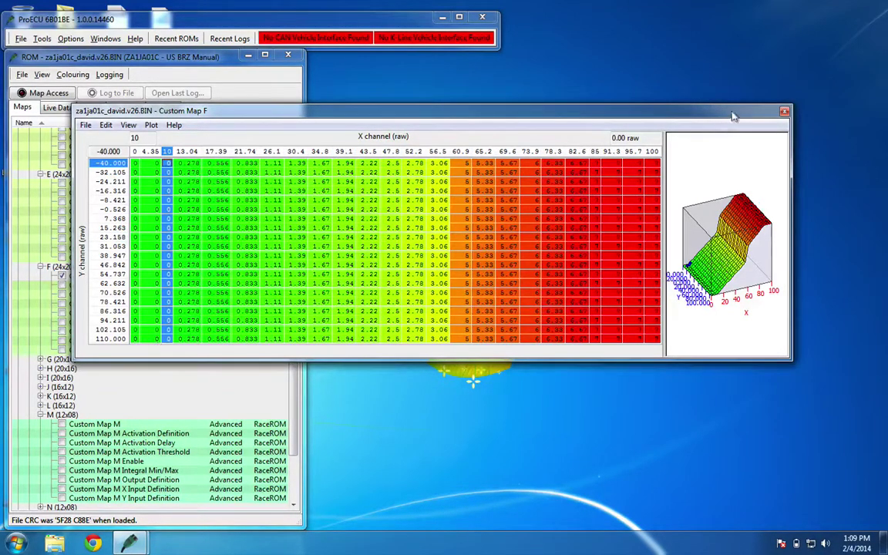
key(Escape)
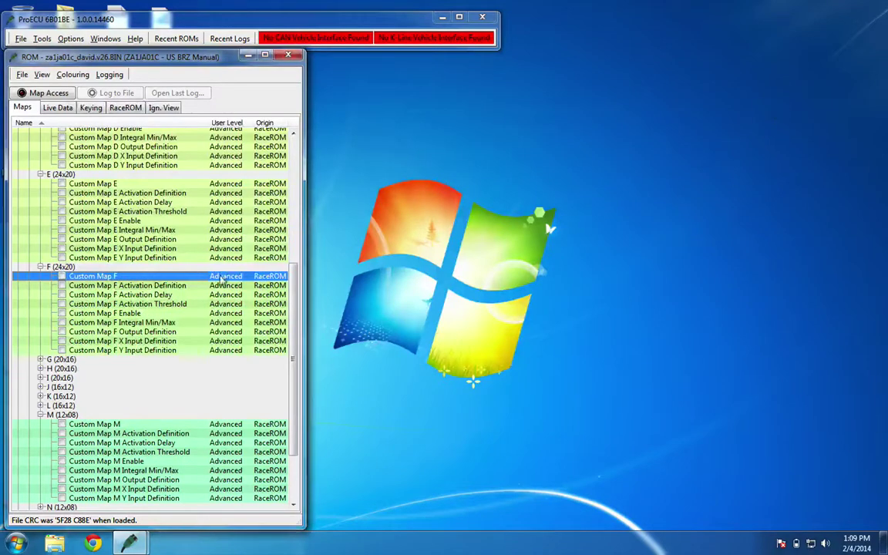
double_click(53, 286)
key(Escape)
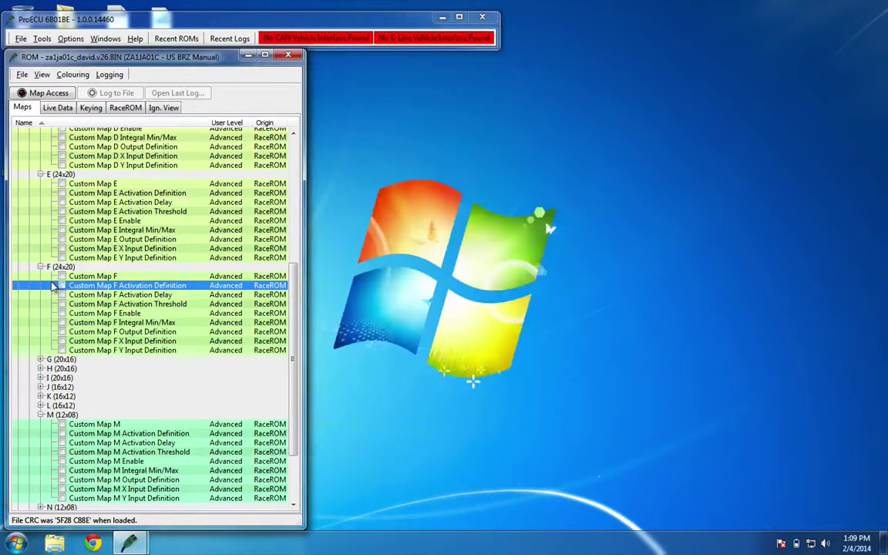
click(61, 332)
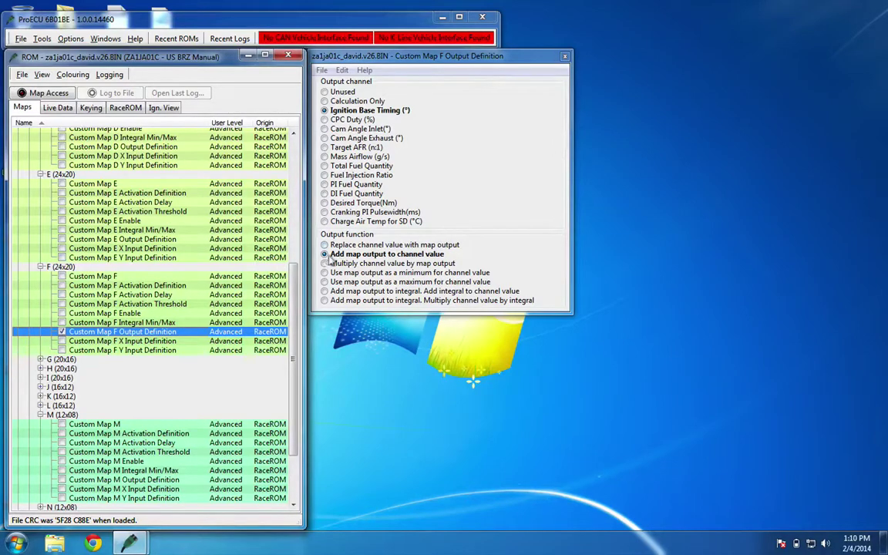
click(563, 58)
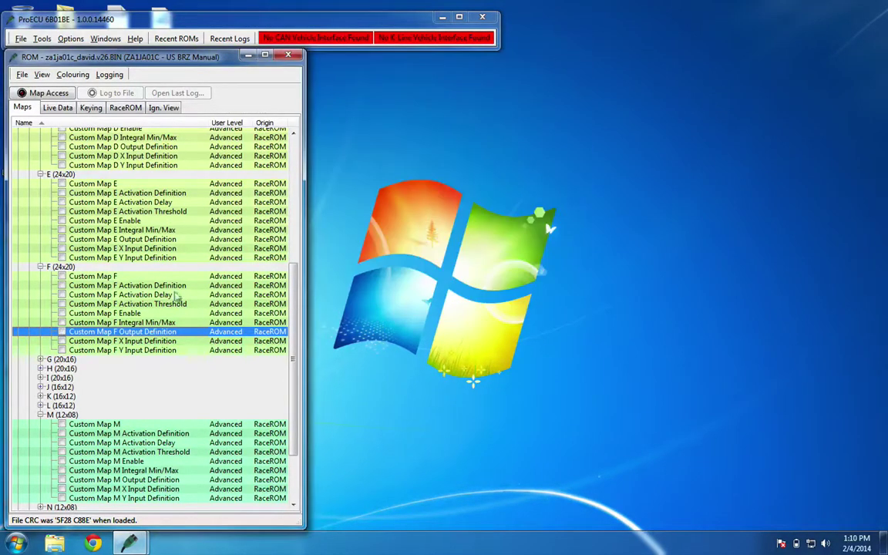
double_click(55, 342)
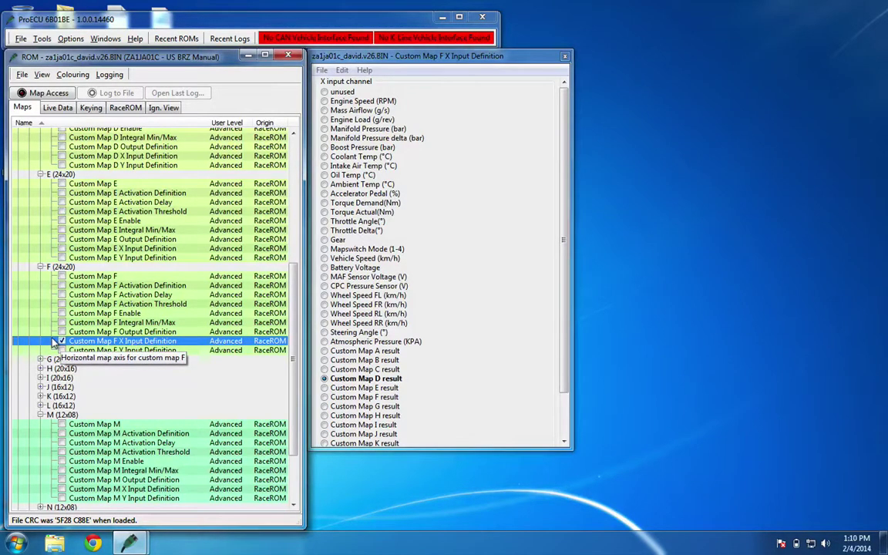
click(57, 342)
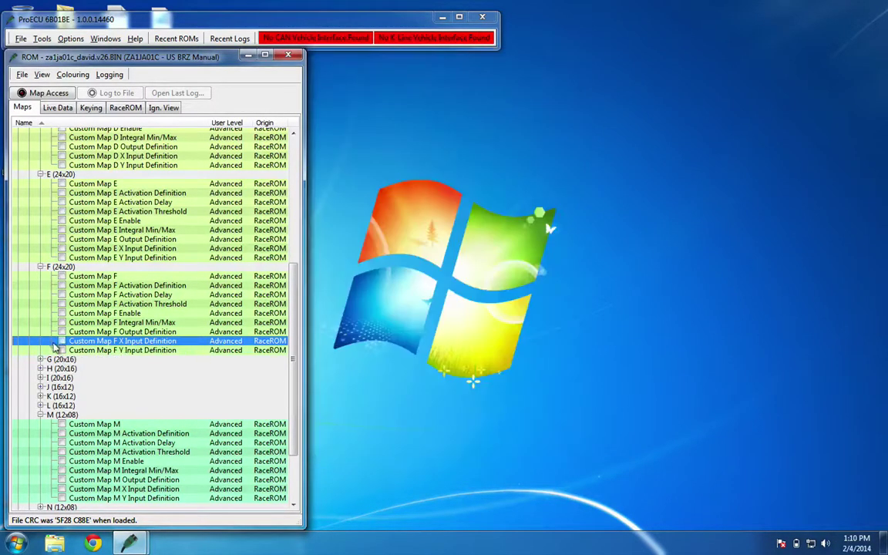
click(58, 351)
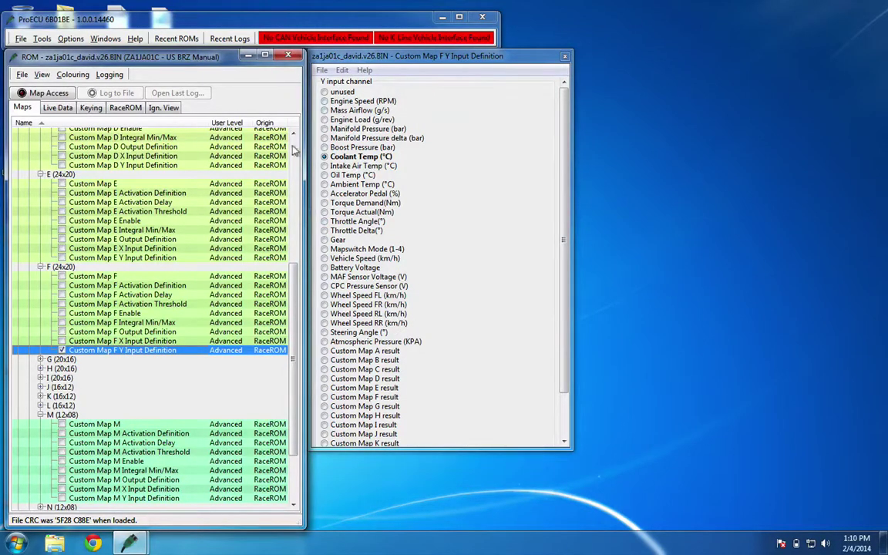
click(565, 56)
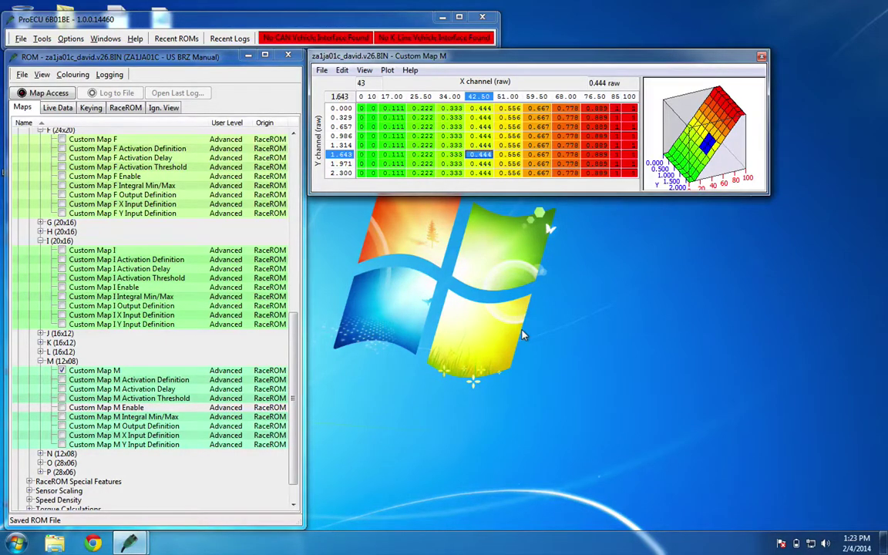
Step: Review Custom Map M's output definition and X/Y inputs, with Manifold Pressure on the Y axis
double_click(59, 426)
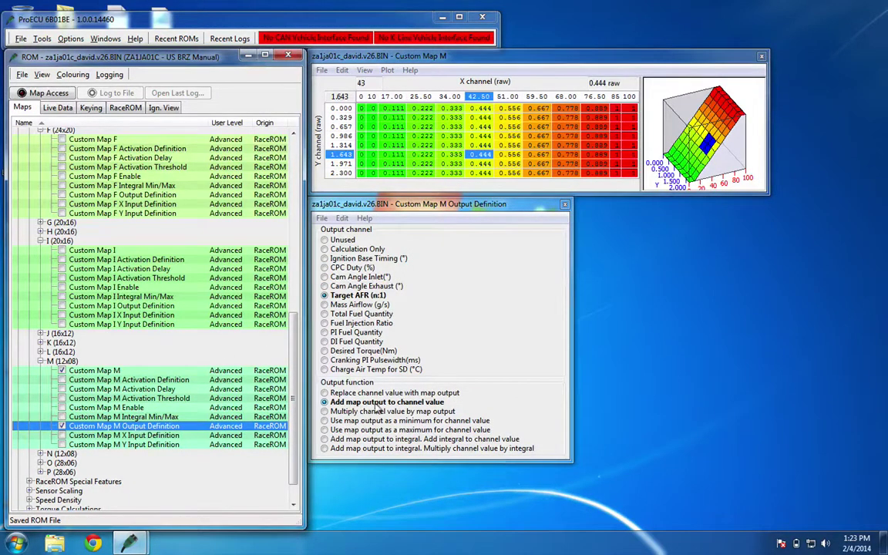
click(565, 204)
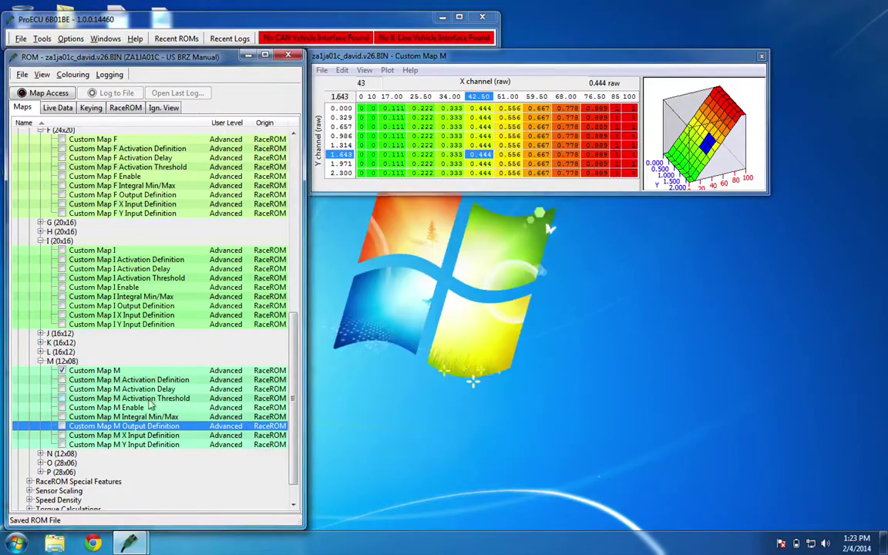
click(53, 436)
click(52, 437)
click(53, 444)
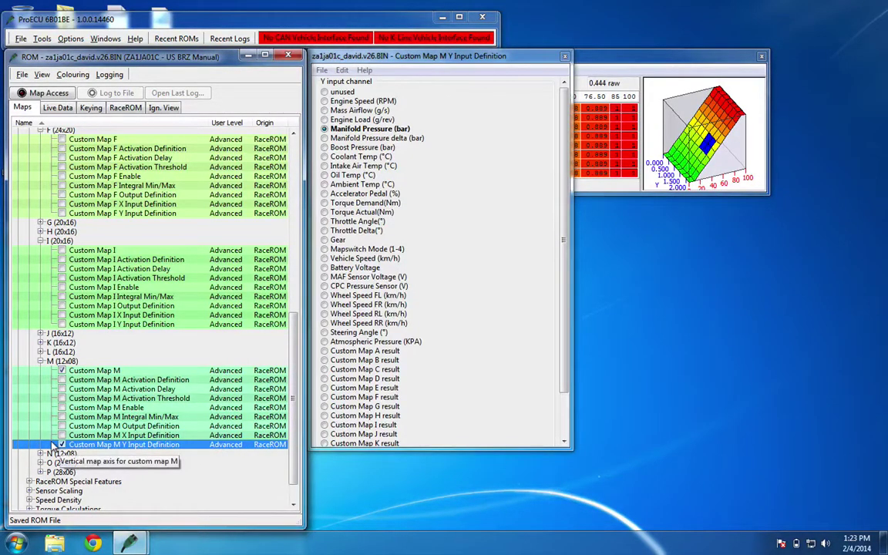
click(53, 445)
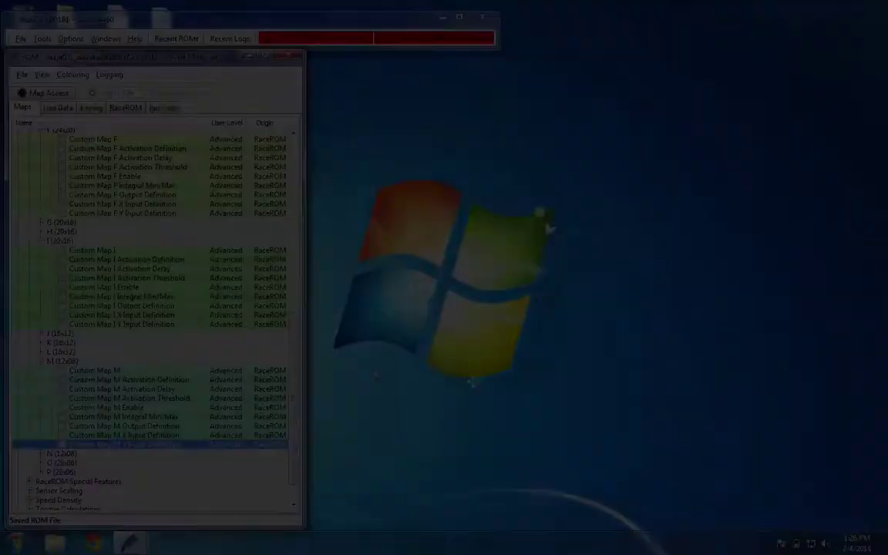